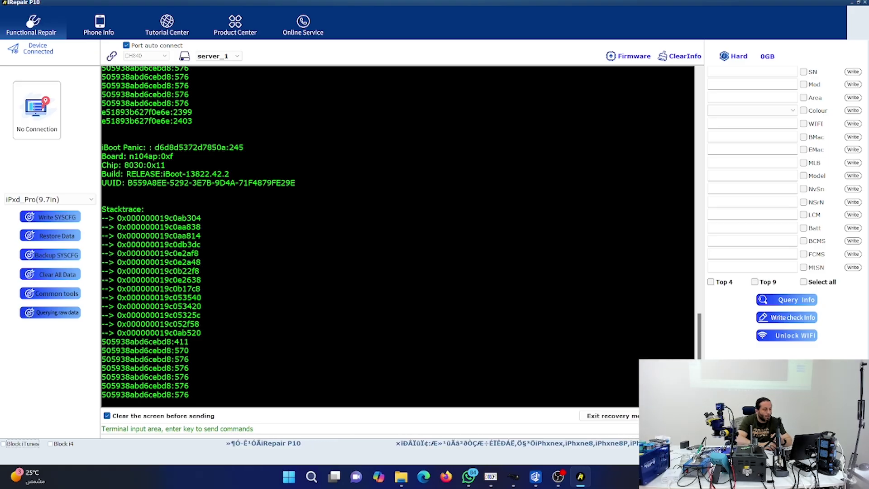
# Highlight the iBoot panic block from the panic line through the UUID in the terminal output, and close iRepair P10.
pyautogui.moveTo(247, 147); pyautogui.dragTo(101, 147)
pyautogui.moveTo(297, 182); pyautogui.dragTo(101, 148)
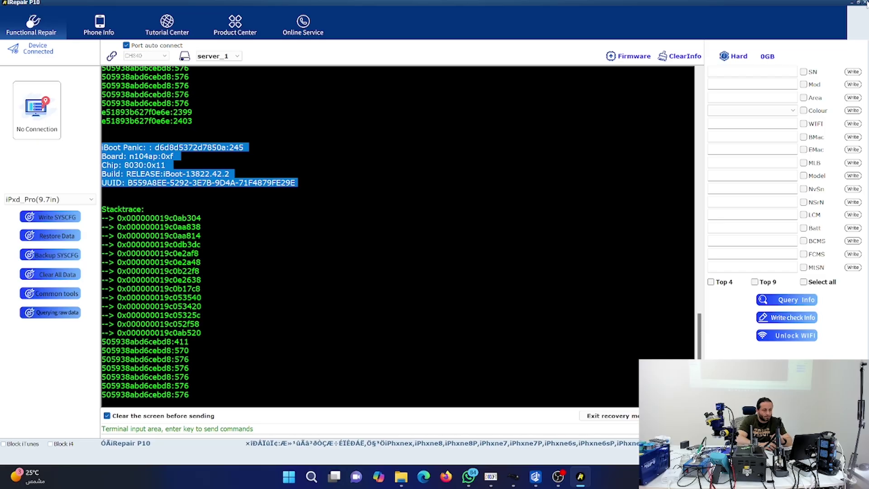
pyautogui.hotkey('alt', 'F4')
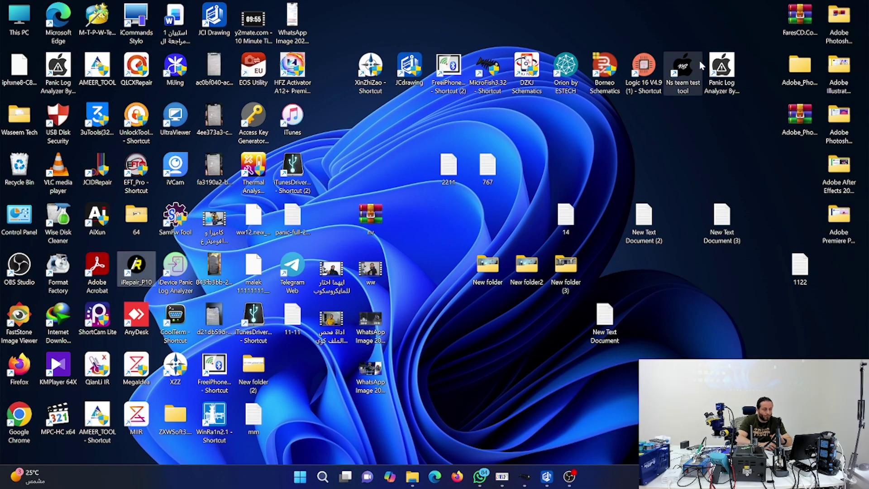
# Launch the Ns team test tool, view its Panic Log Analyzer page, and return to the main menu.
pyautogui.doubleClick(683, 68)
pyautogui.click(527, 262)
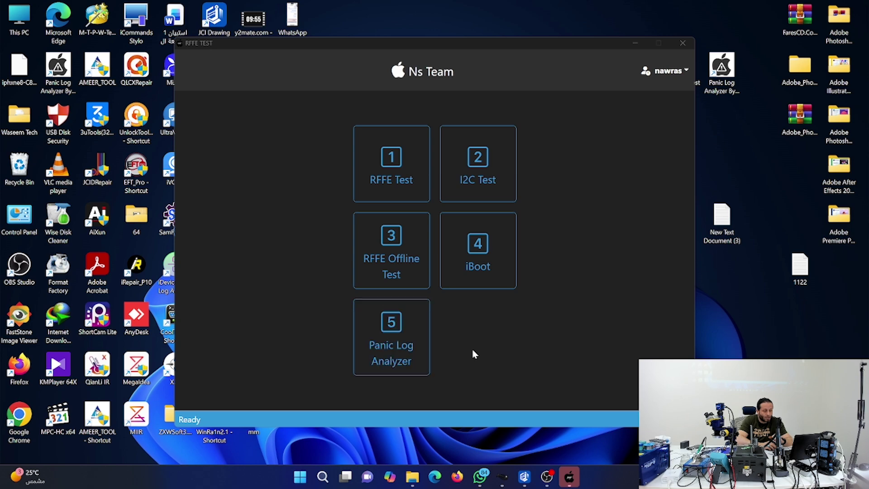
pyautogui.click(401, 345)
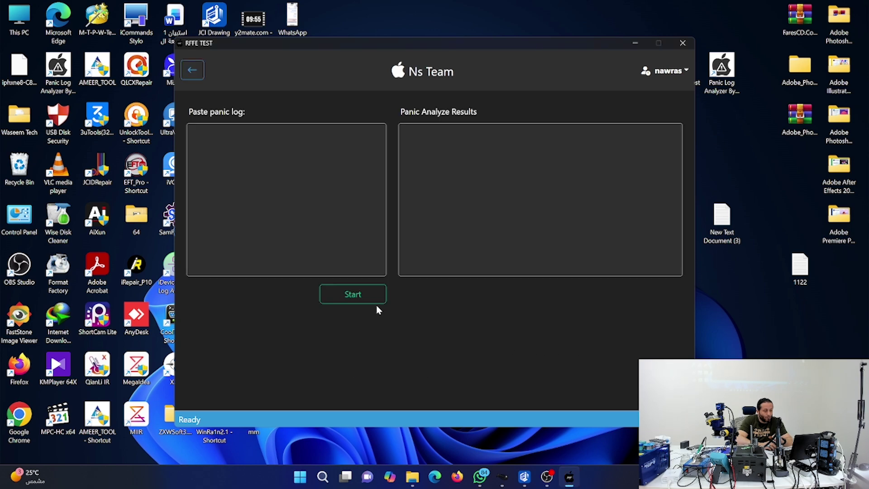
pyautogui.click(183, 68)
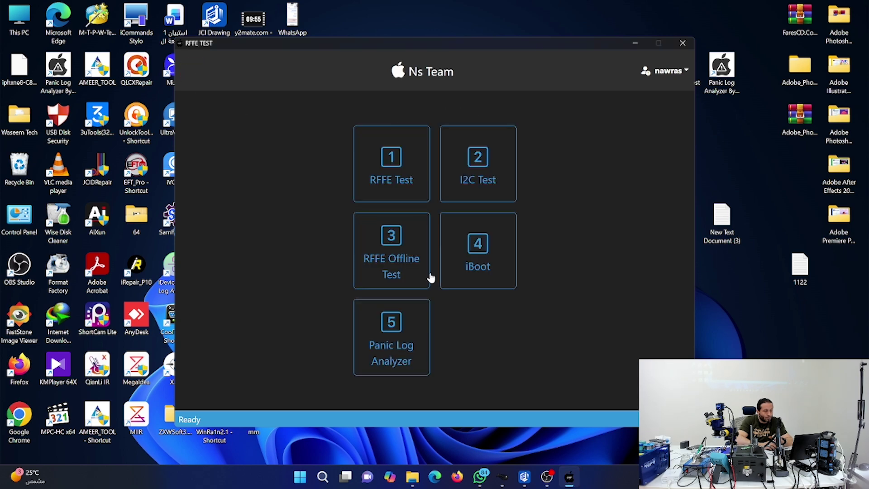
# Open the iBoot test, check the available serial ports, and check them again following a re-scan.
pyautogui.click(502, 269)
pyautogui.click(530, 293)
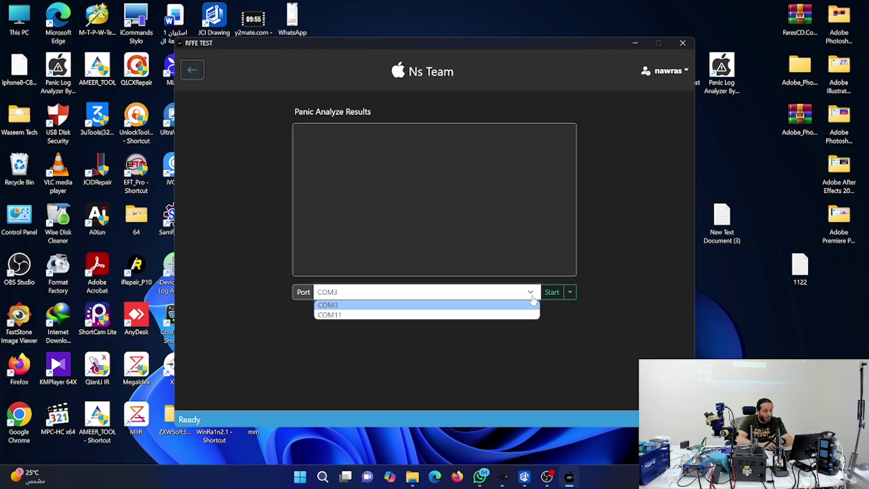
pyautogui.click(468, 338)
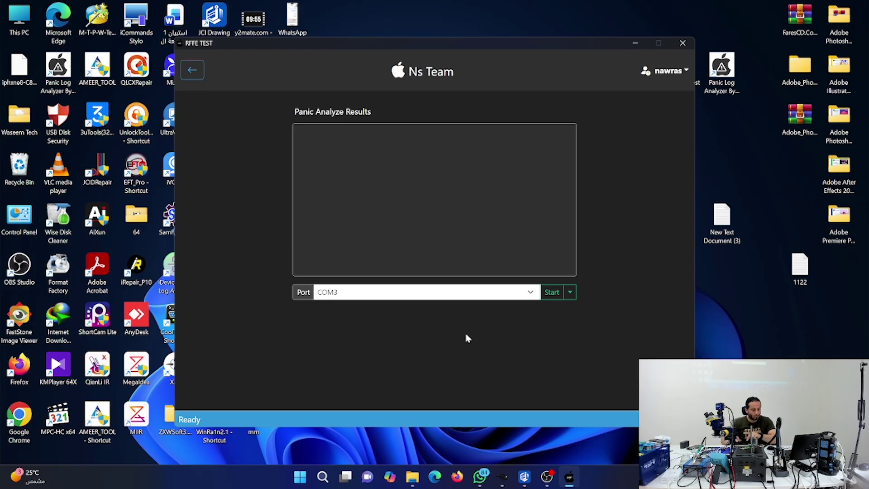
pyautogui.click(570, 293)
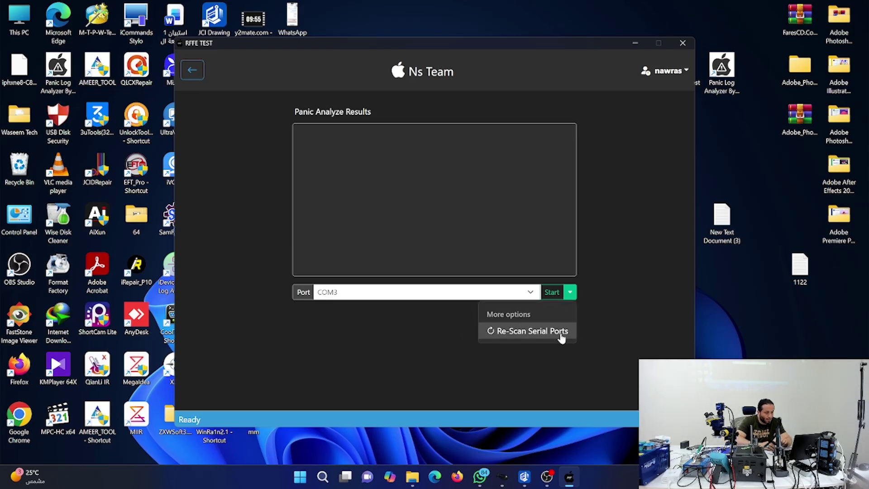
pyautogui.click(561, 331)
pyautogui.click(523, 297)
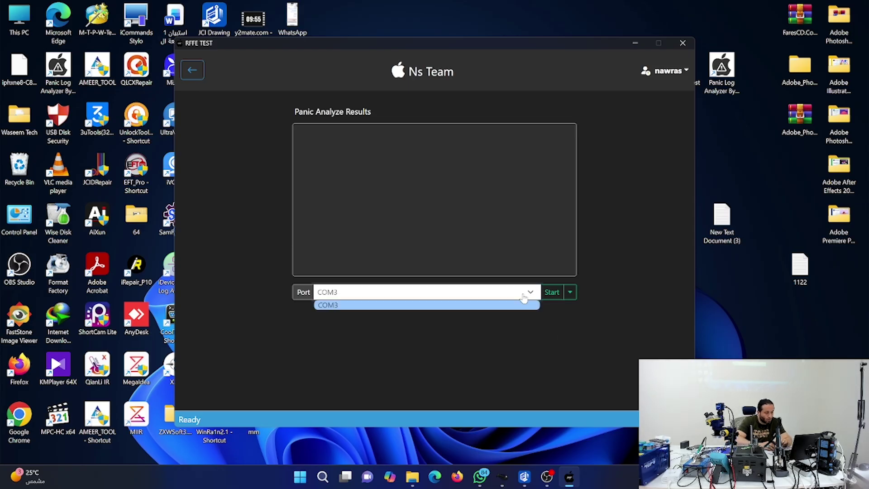
pyautogui.click(504, 335)
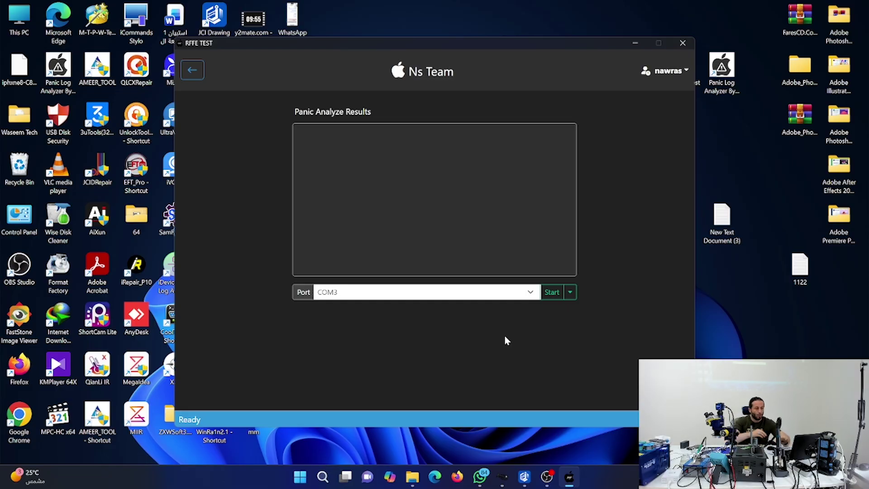
# Re-scan the serial ports, choose COM11, and start the iBoot panic analysis.
pyautogui.click(571, 293)
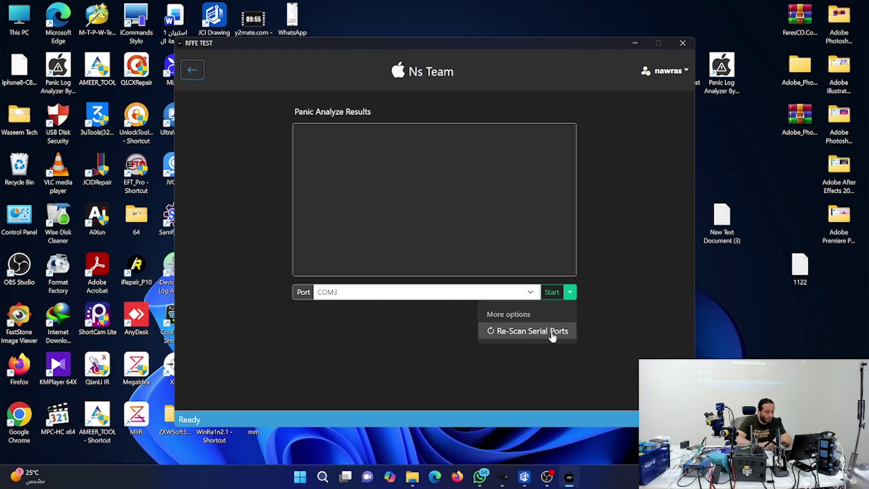
pyautogui.click(555, 331)
pyautogui.click(529, 293)
pyautogui.click(448, 315)
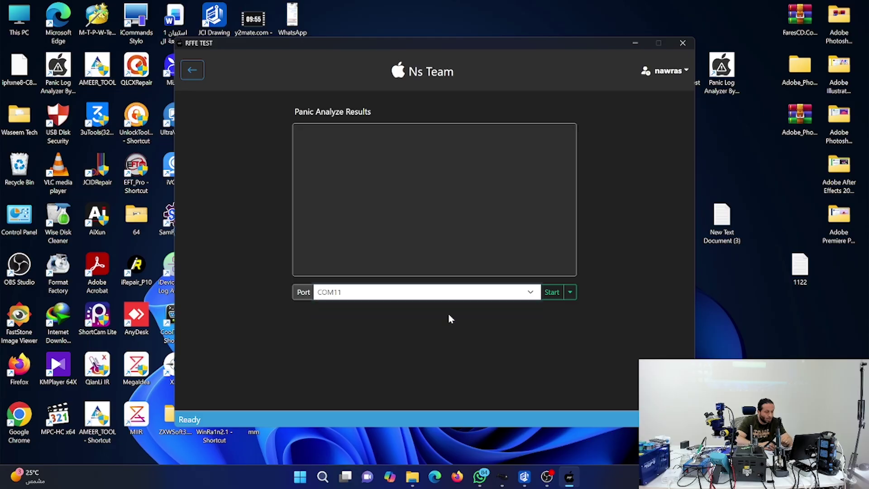
pyautogui.click(555, 293)
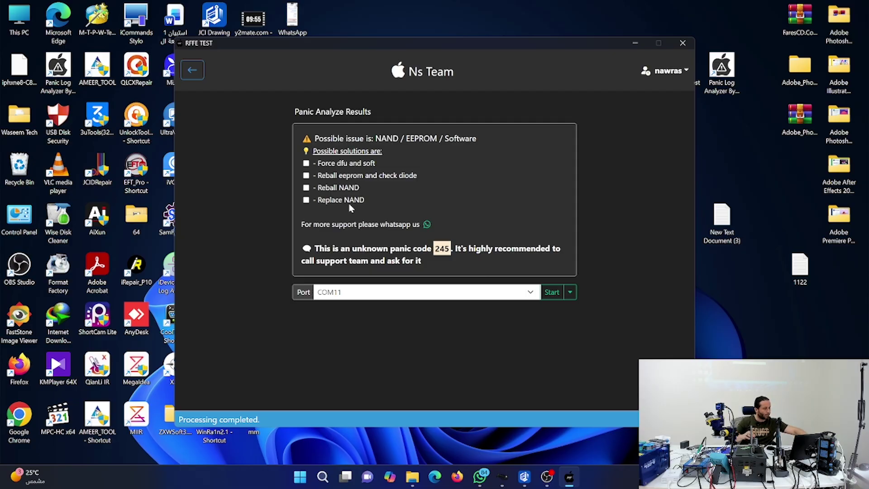
# Reopen the iBoot test from the main menu, re-scan the serial ports, and check which ones are listed.
pyautogui.click(193, 71)
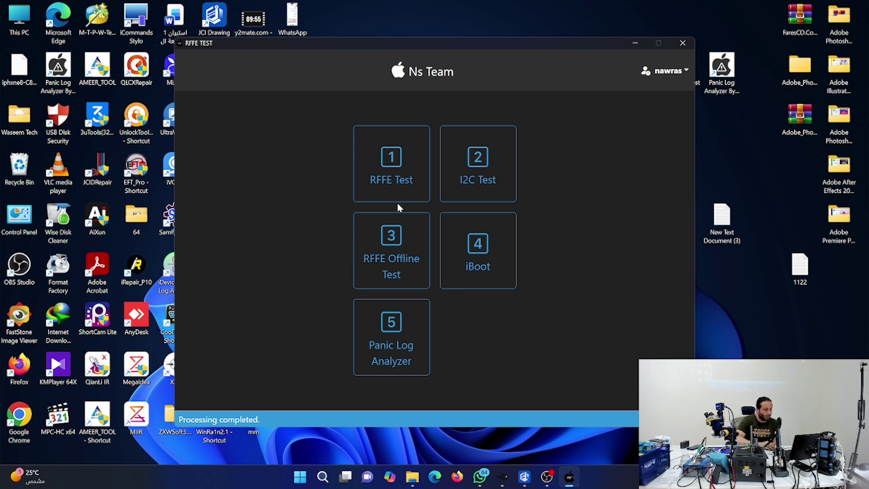
pyautogui.click(469, 265)
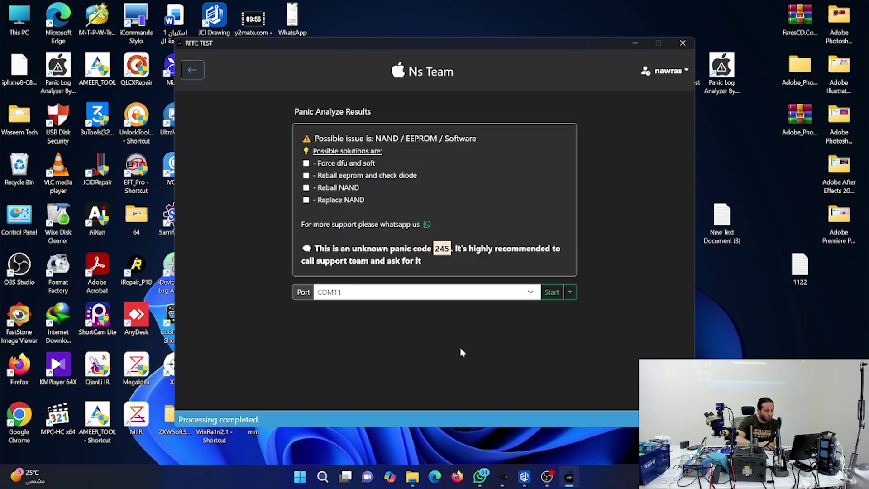
pyautogui.click(530, 292)
pyautogui.click(560, 321)
pyautogui.click(569, 292)
pyautogui.click(558, 329)
pyautogui.click(530, 293)
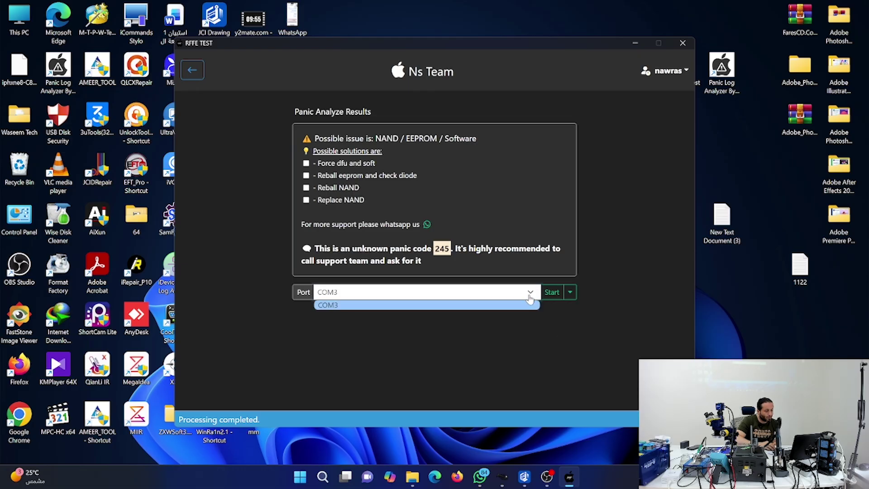
pyautogui.click(516, 342)
# Re-scan the serial ports, choose COM5, and start the iBoot panic analysis.
pyautogui.click(570, 291)
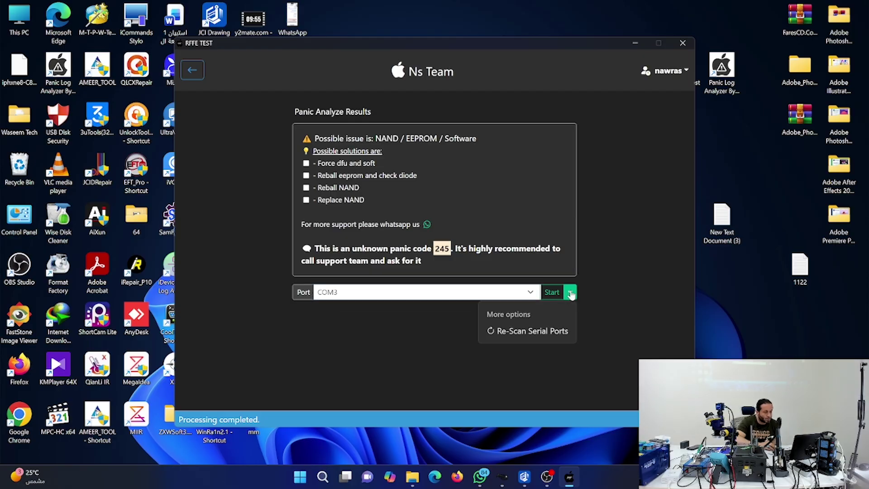
pyautogui.click(551, 331)
pyautogui.click(528, 292)
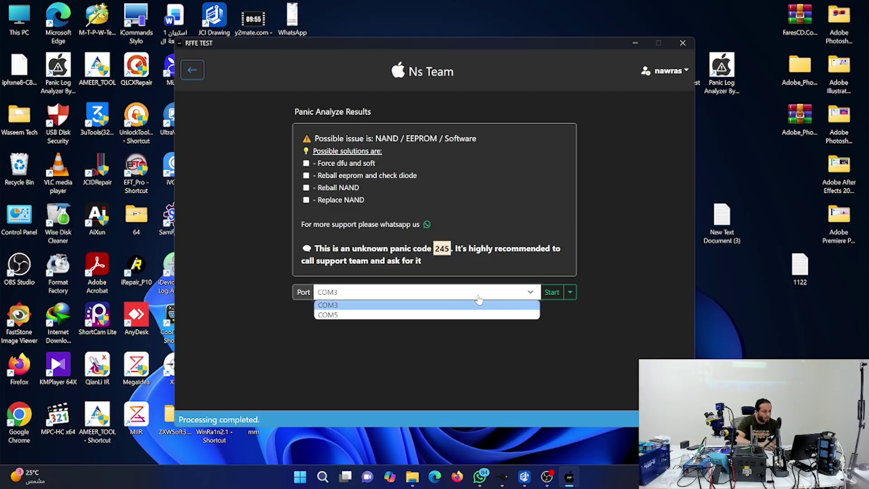
pyautogui.click(466, 314)
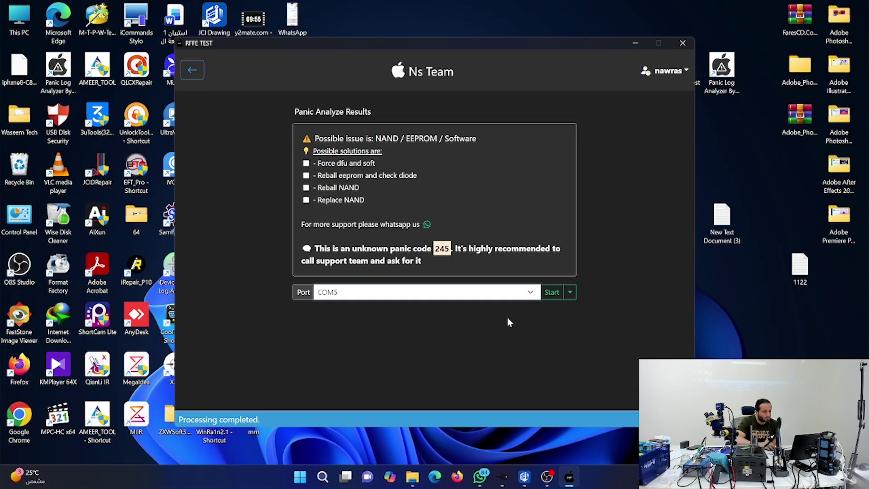
pyautogui.click(551, 296)
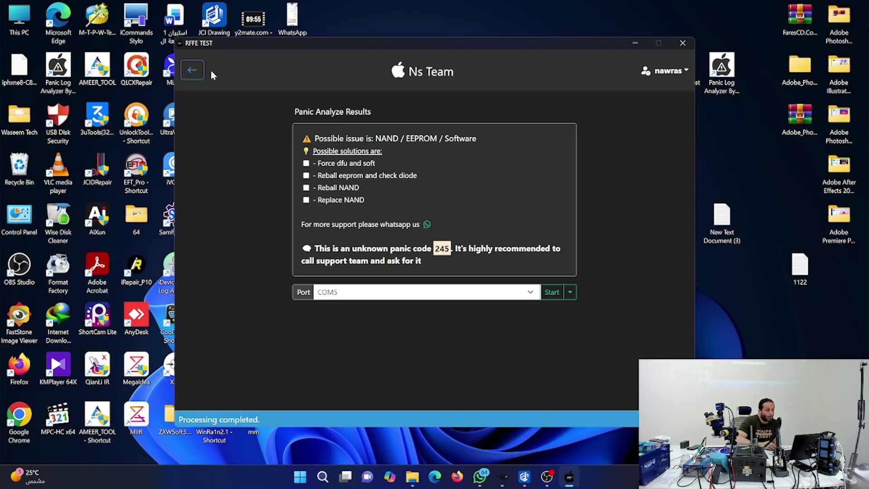
# Return to the main menu and open the Panic Log Analyzer.
pyautogui.click(197, 70)
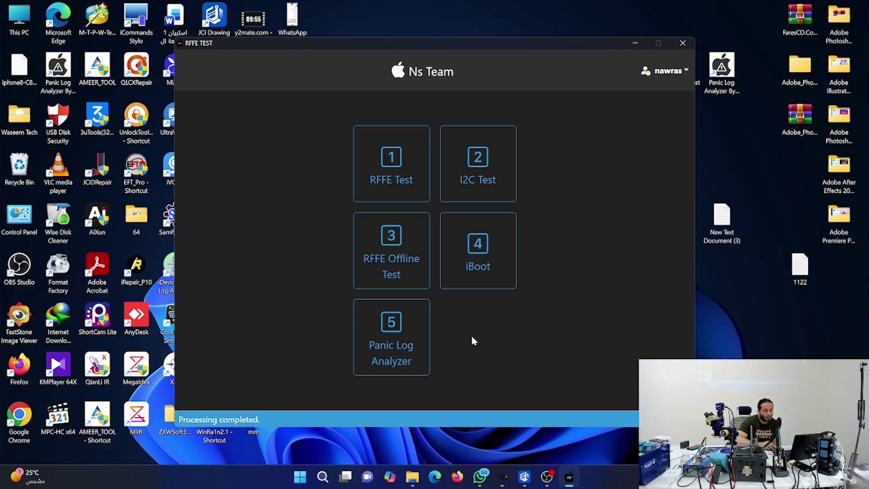
pyautogui.click(401, 347)
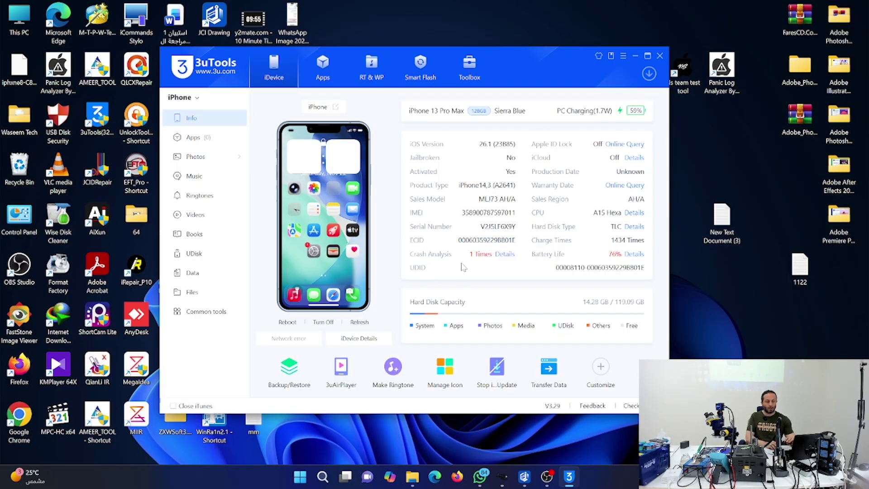
# In 3uTools, open the iPhone's crash analysis details, copy the full crash code, and close 3uTools.
pyautogui.click(505, 254)
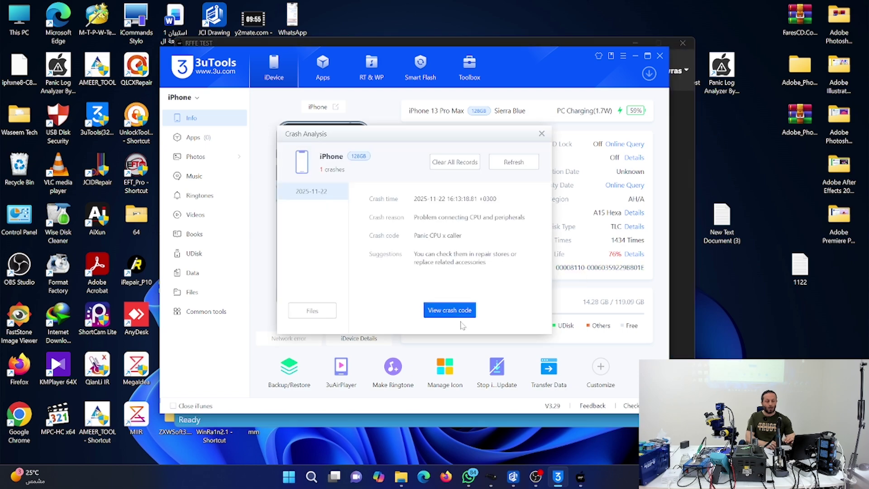
pyautogui.click(447, 310)
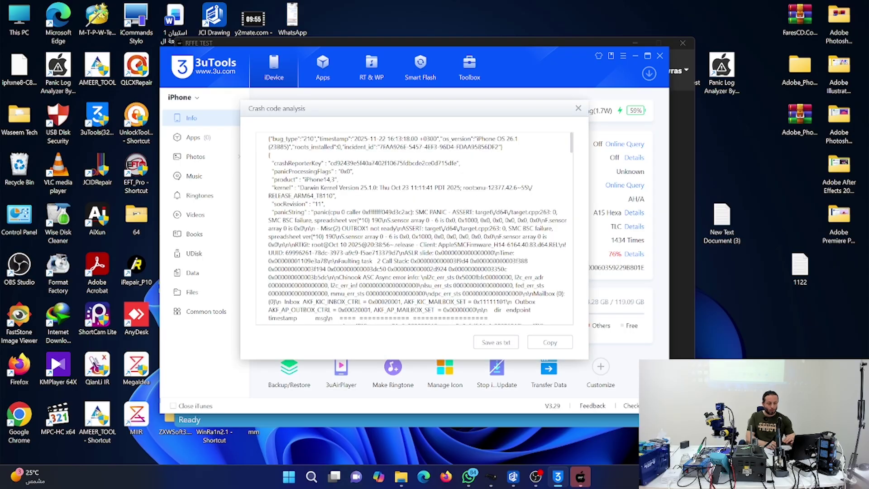
pyautogui.click(577, 109)
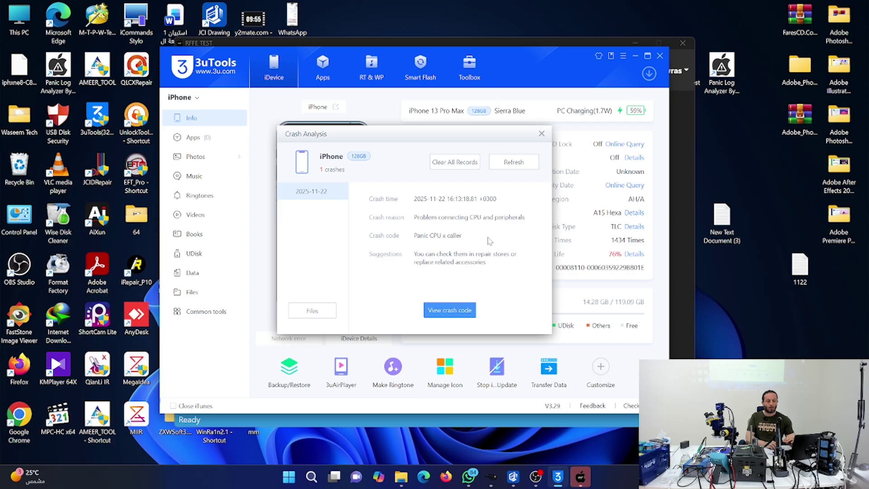
pyautogui.click(457, 310)
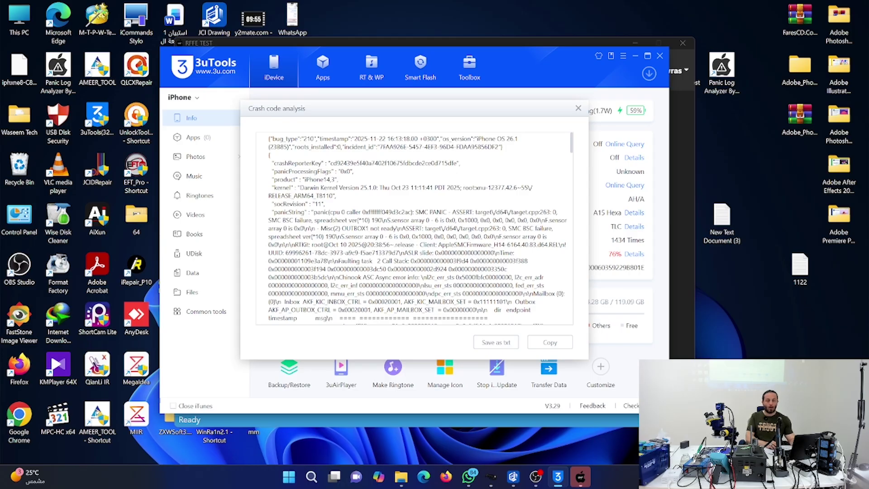
pyautogui.hotkey('ctrl', 'a')
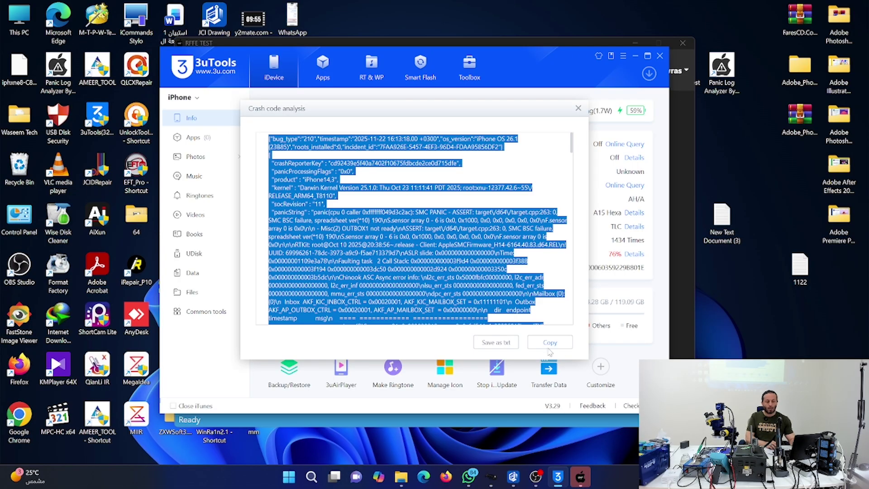
pyautogui.click(578, 109)
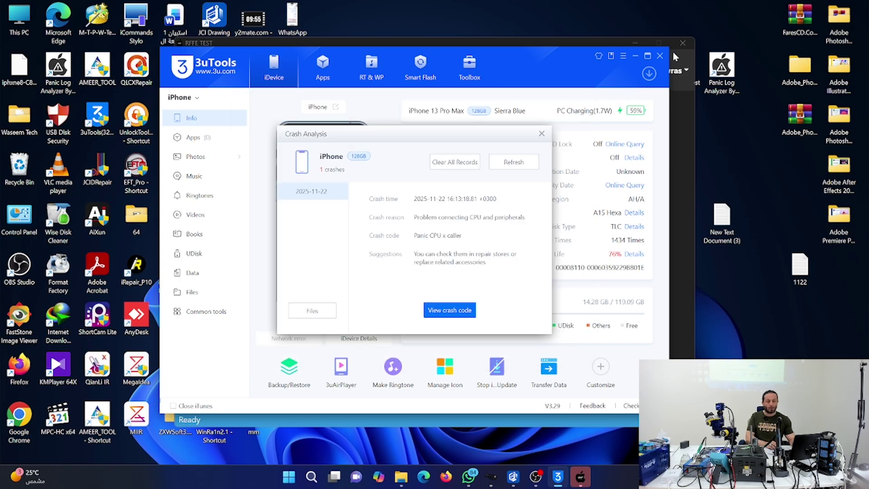
pyautogui.click(542, 133)
pyautogui.click(660, 56)
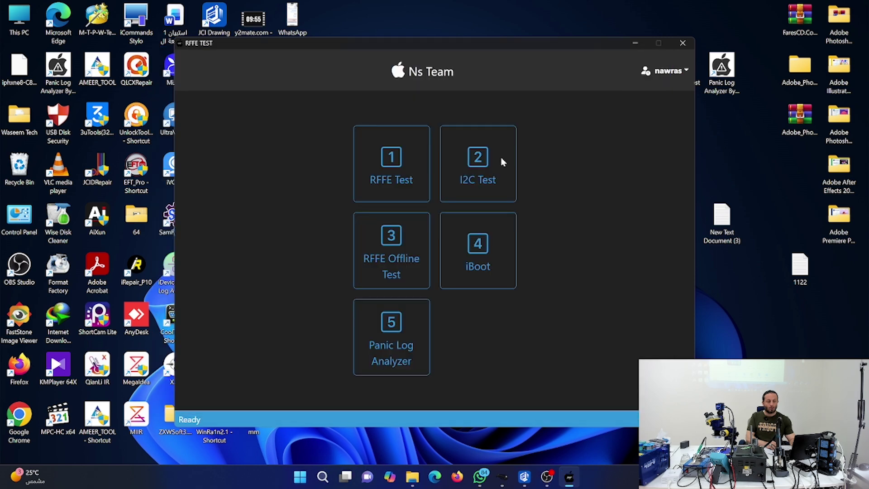
# Paste the copied crash code into the Panic Log Analyzer and start the analysis.
pyautogui.click(384, 351)
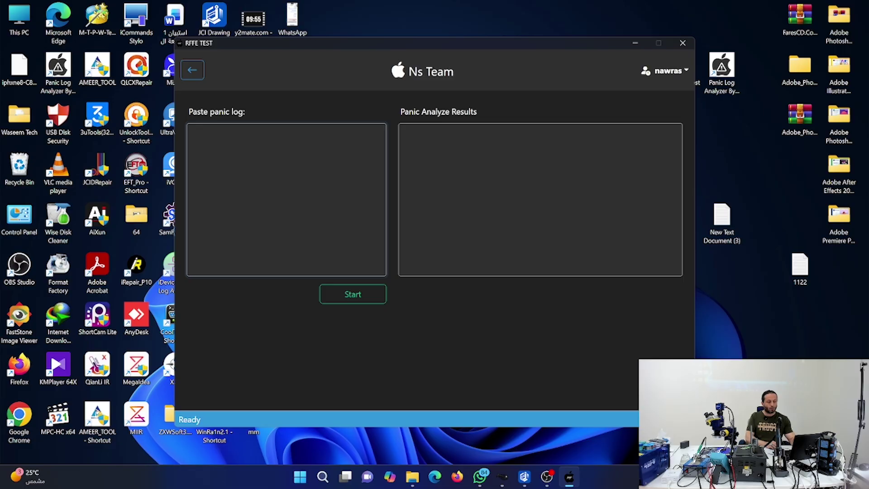
pyautogui.hotkey('ctrl', 'v')
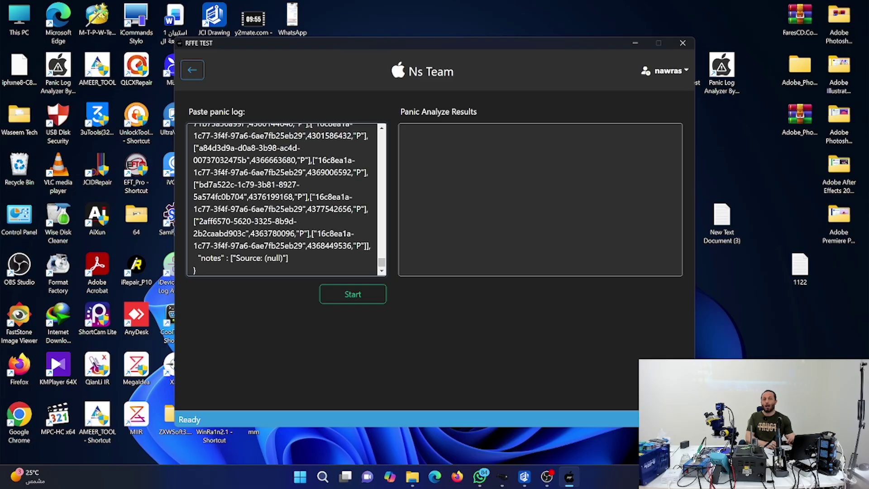
pyautogui.click(353, 294)
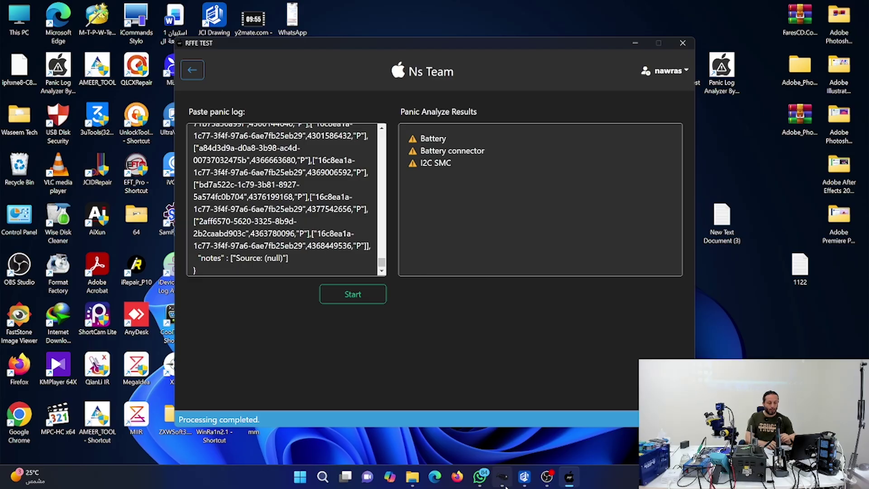
pyautogui.click(546, 476)
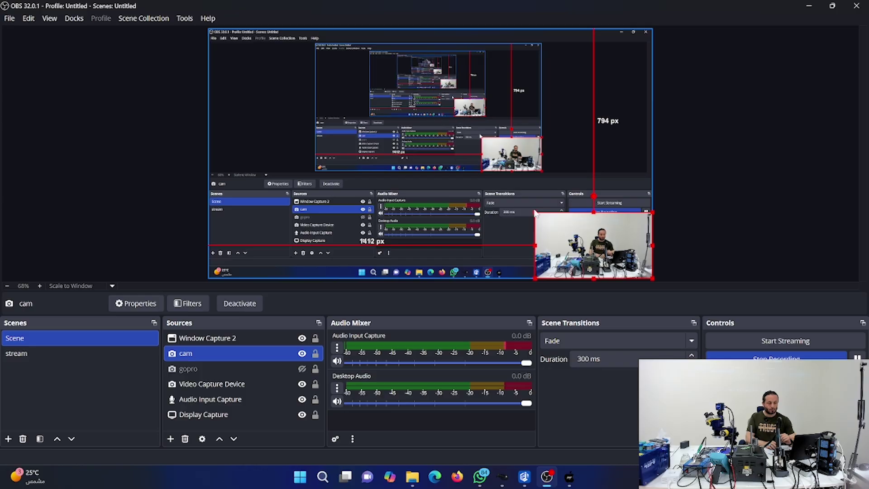